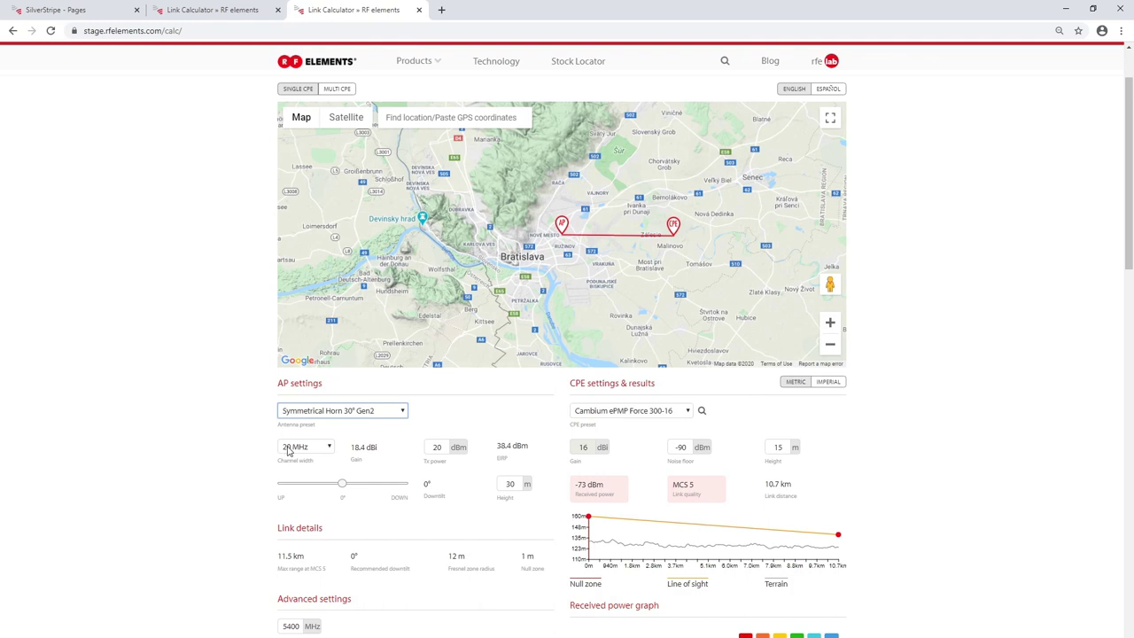
Try a 5 MHz channel width, then set it back to 20 MHz
{"action": "left_click", "coordinate": [297, 447]}
{"action": "left_click", "coordinate": [293, 459]}
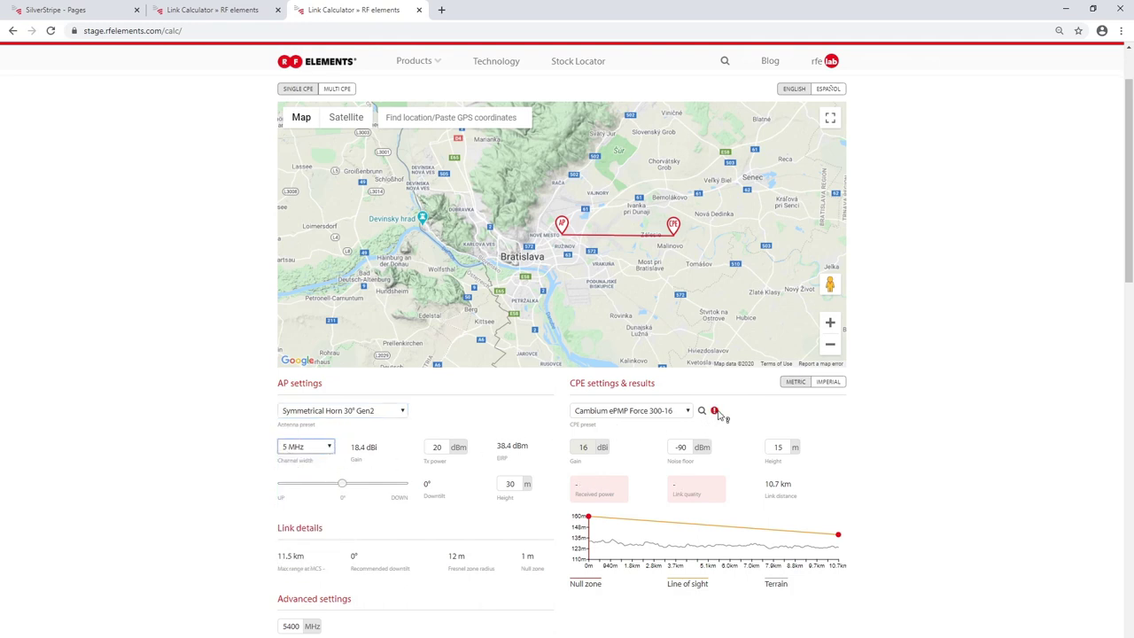
{"action": "mouse_move", "coordinate": [716, 413]}
{"action": "left_click", "coordinate": [329, 446]}
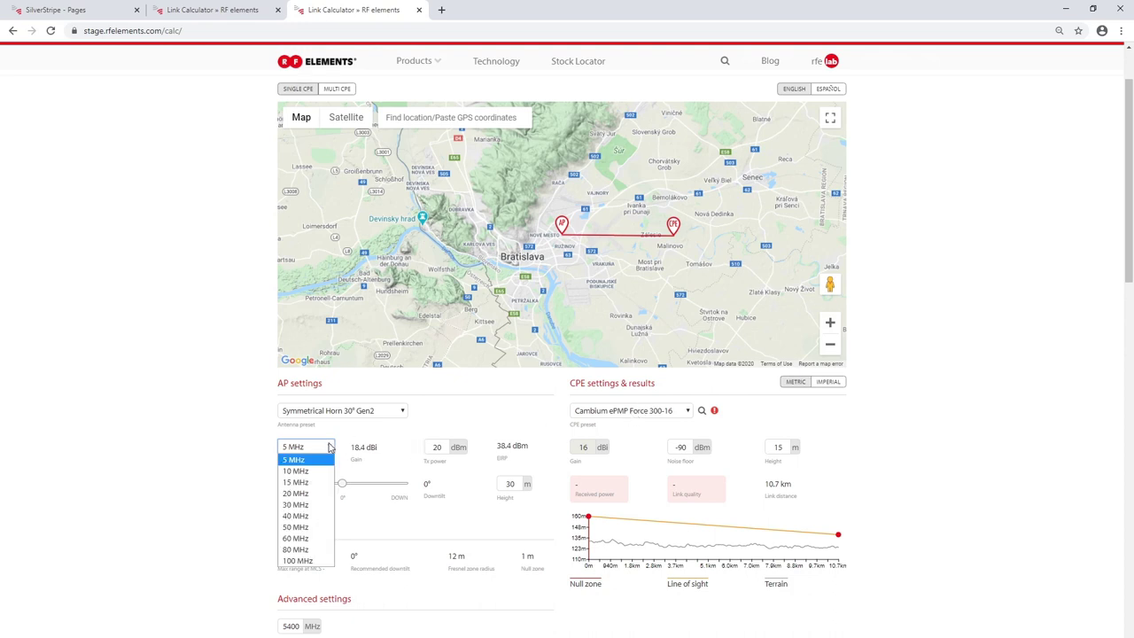
{"action": "left_click", "coordinate": [305, 498]}
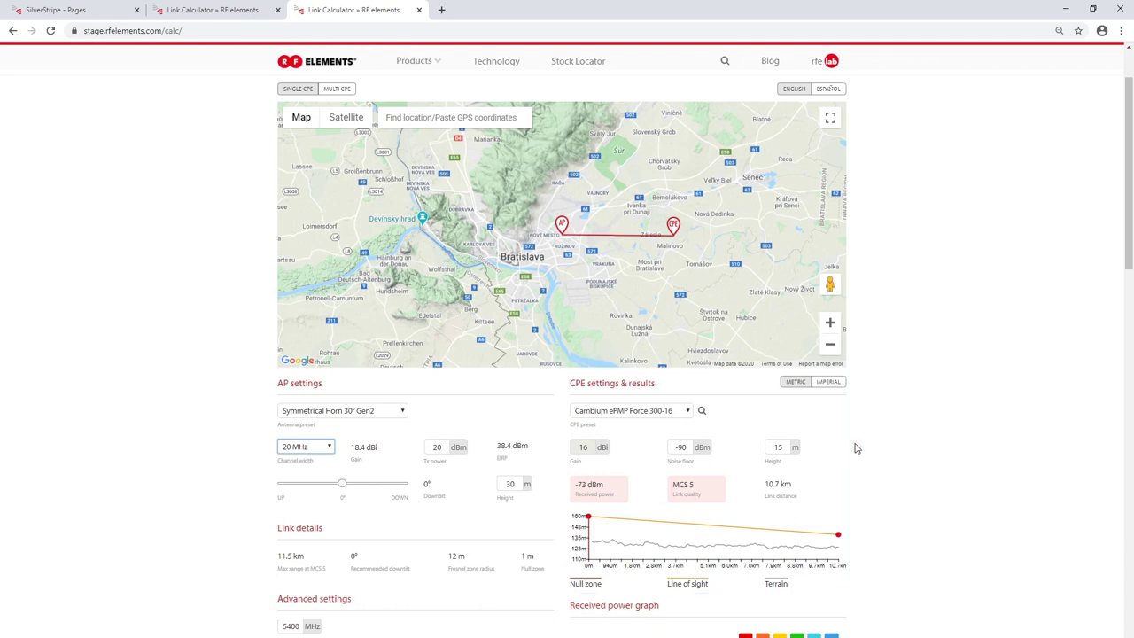
Browse the CPE radio preset list and close it without changing the preset
{"action": "left_click", "coordinate": [687, 411]}
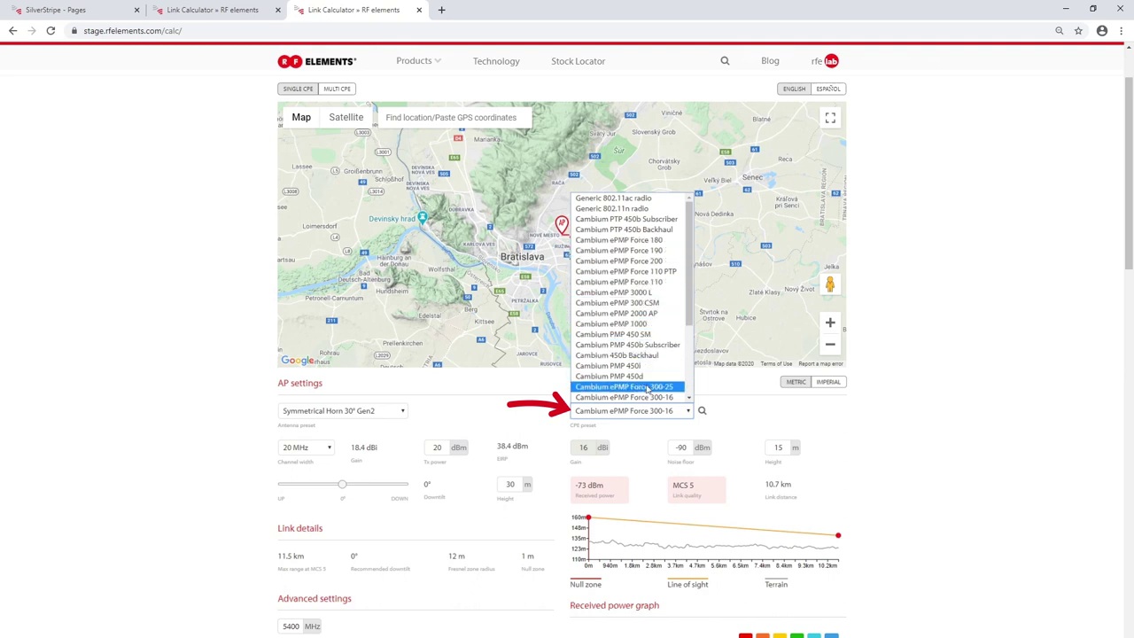
{"action": "scroll", "coordinate": [651, 382], "scroll_direction": "down", "scroll_amount": 3}
{"action": "scroll", "coordinate": [649, 382], "scroll_direction": "up", "scroll_amount": 3}
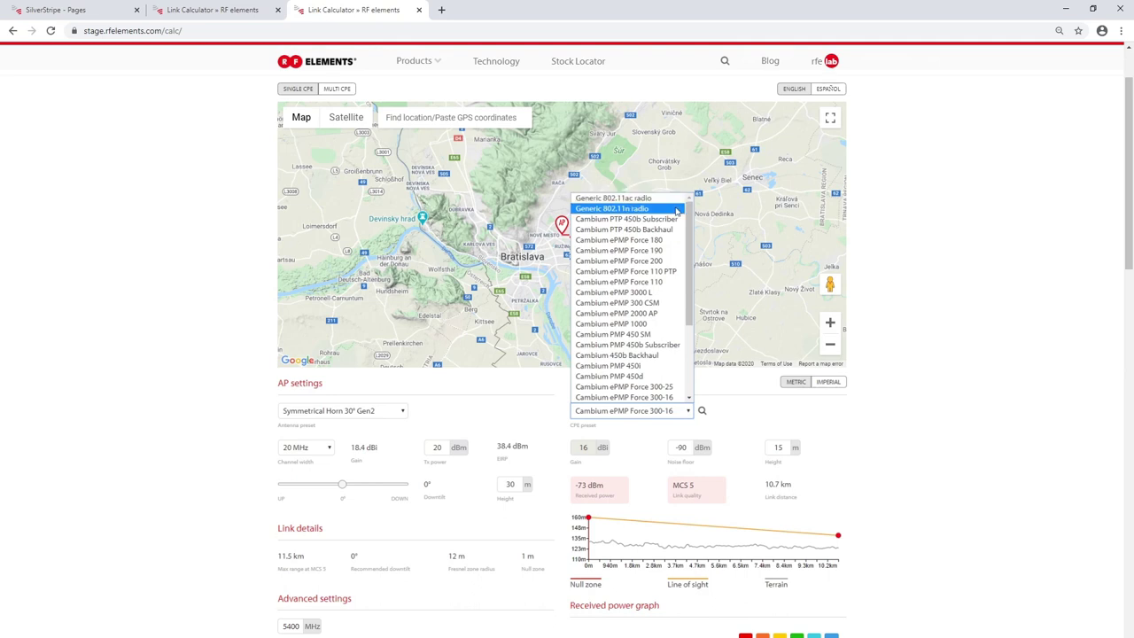
{"action": "left_click", "coordinate": [742, 423]}
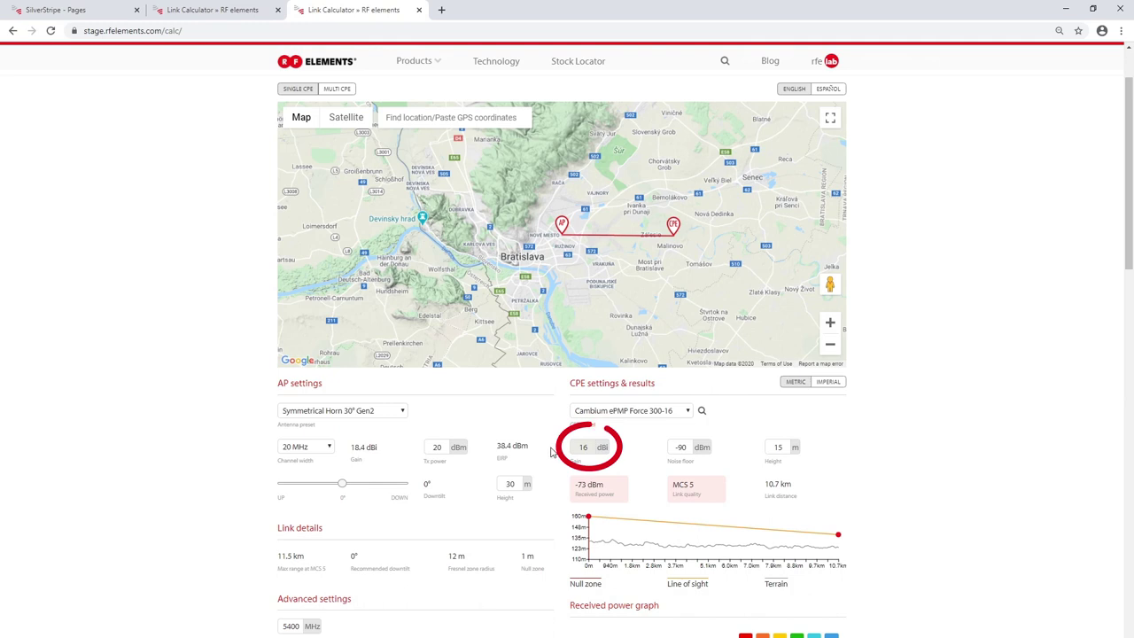
Select the Cambium ePMP 3000 L CPE preset and change its gain to 25, then 20 dBi
{"action": "left_click", "coordinate": [599, 413]}
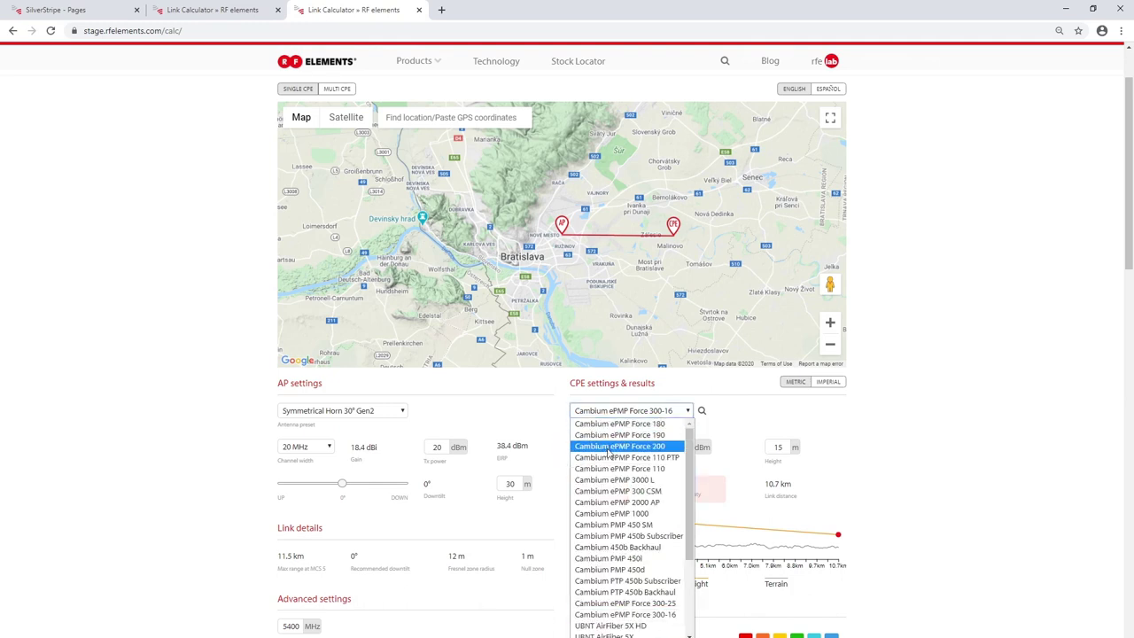
{"action": "left_click", "coordinate": [610, 479]}
{"action": "left_click", "coordinate": [591, 449]}
{"action": "type", "text": "5"}
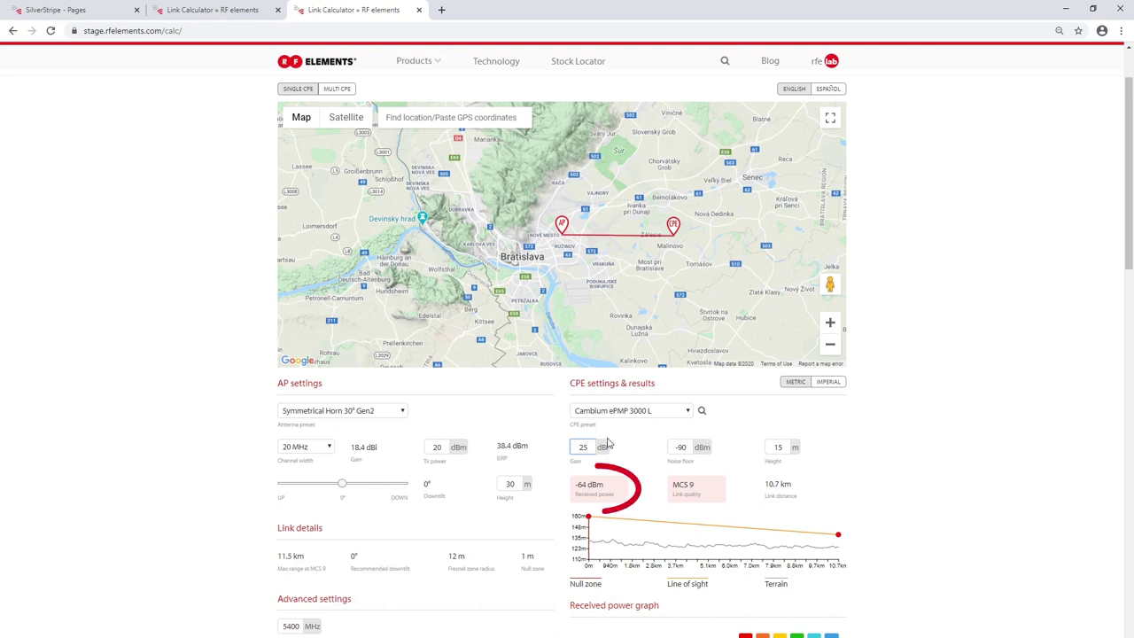
{"action": "key", "text": "BackSpace"}
{"action": "type", "text": "0"}
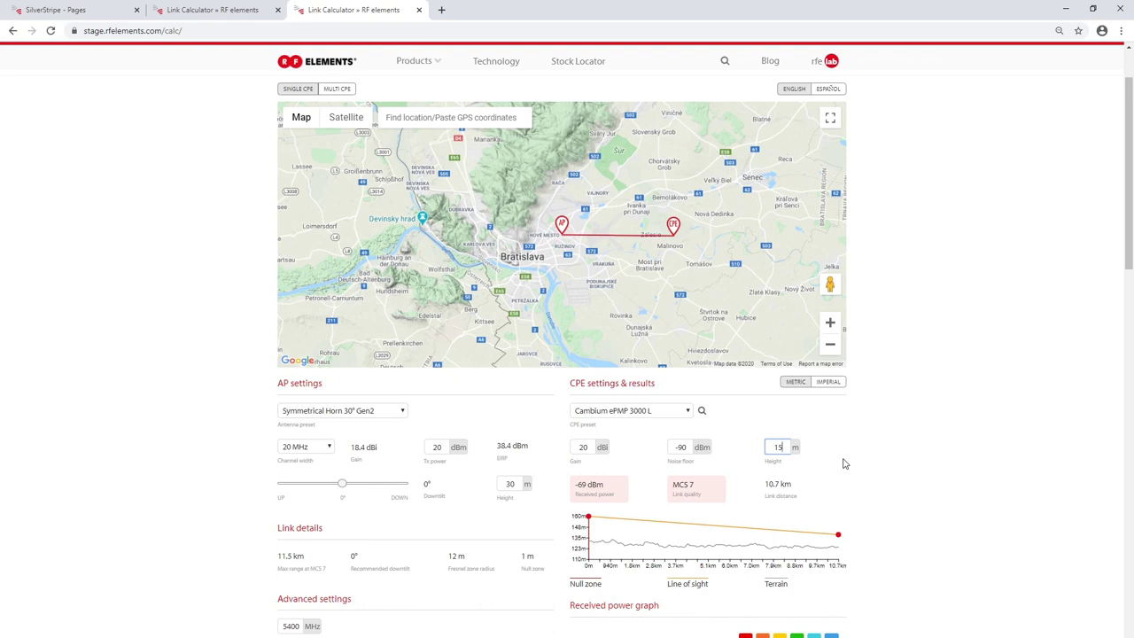
Scroll down to the Multi CPE heatmap listing five CPEs with their MCS and RSSI
{"action": "scroll", "coordinate": [844, 463], "scroll_direction": "down", "scroll_amount": 2}
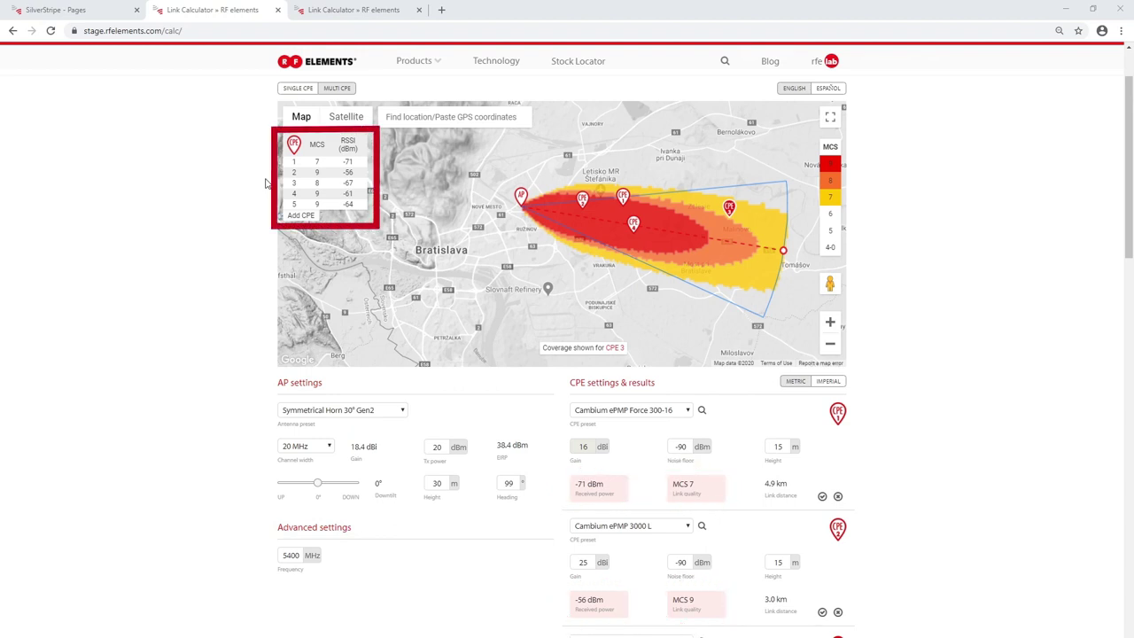
Pan the map to centre the sector and show the MCS 6, 5 and 4-0 bands
{"action": "left_click_drag", "start_coordinate": [539, 268], "coordinate": [476, 276]}
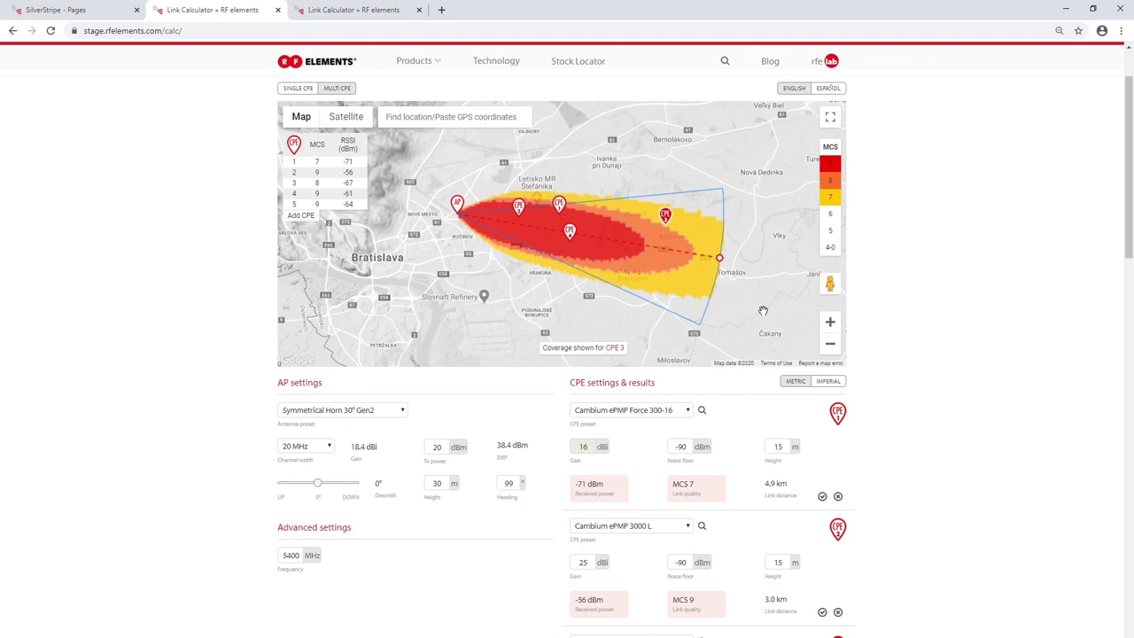
{"action": "left_click", "coordinate": [832, 215]}
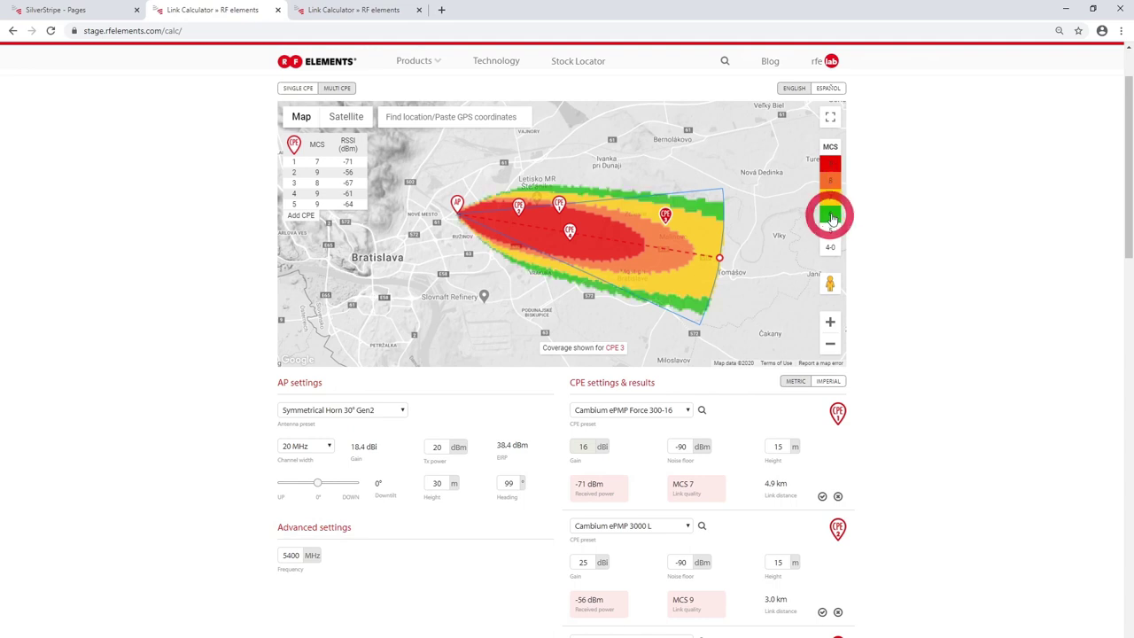
{"action": "left_click", "coordinate": [832, 230]}
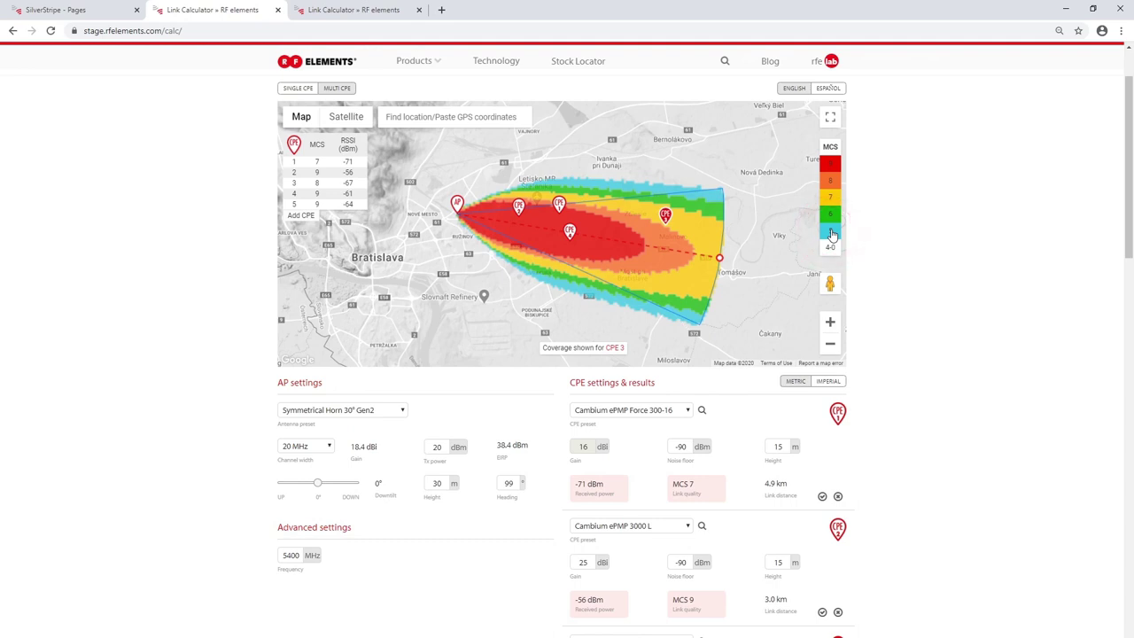
{"action": "left_click", "coordinate": [831, 249]}
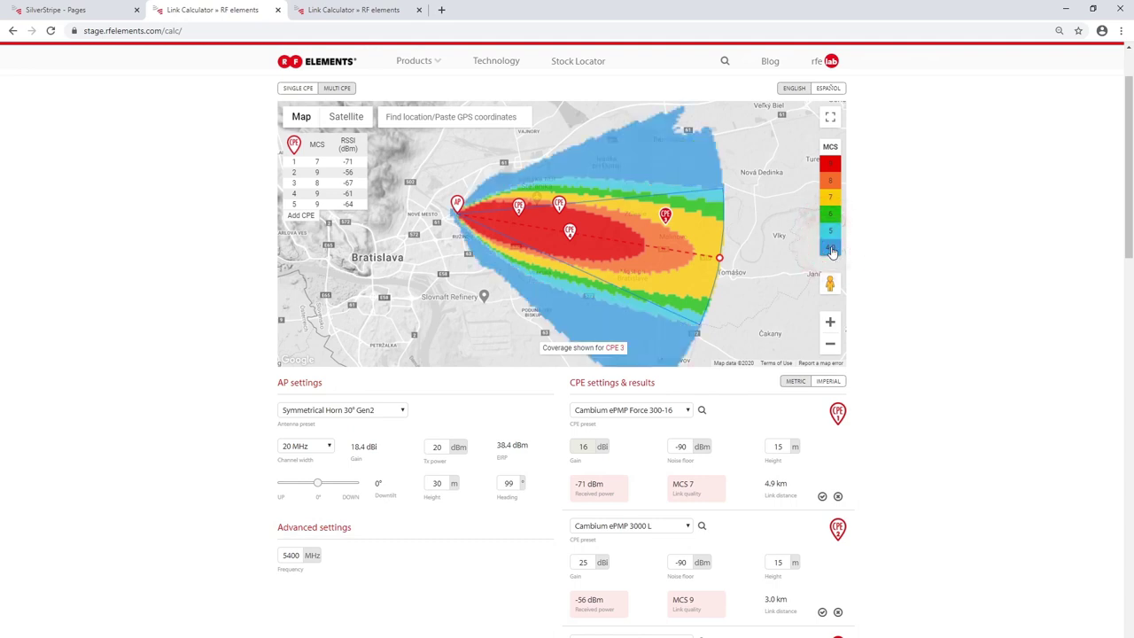
Hide the MCS 4-0, 5 and 6 bands again and nudge the sector endpoint east
{"action": "left_click", "coordinate": [832, 249]}
{"action": "left_click", "coordinate": [831, 231]}
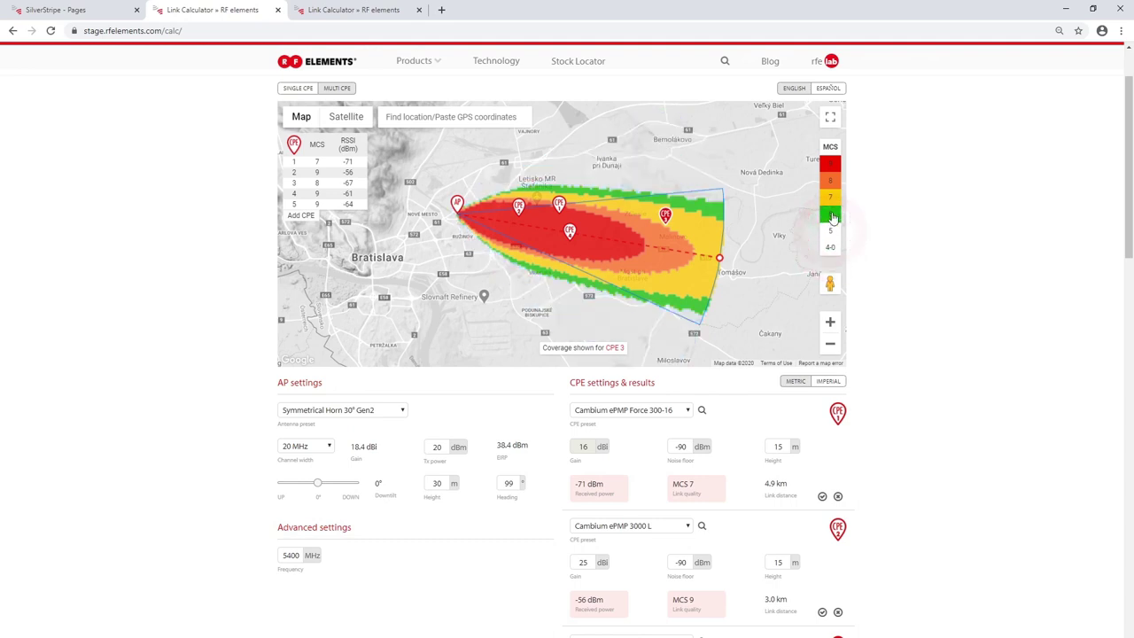
{"action": "left_click", "coordinate": [831, 215]}
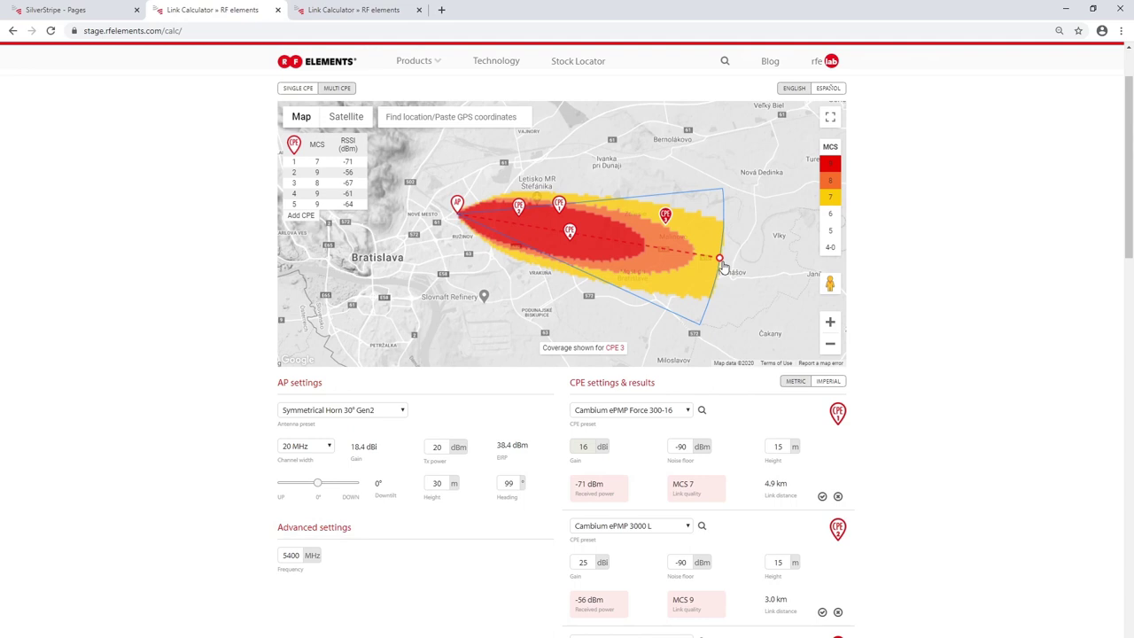
{"action": "left_click_drag", "start_coordinate": [718, 258], "coordinate": [728, 256]}
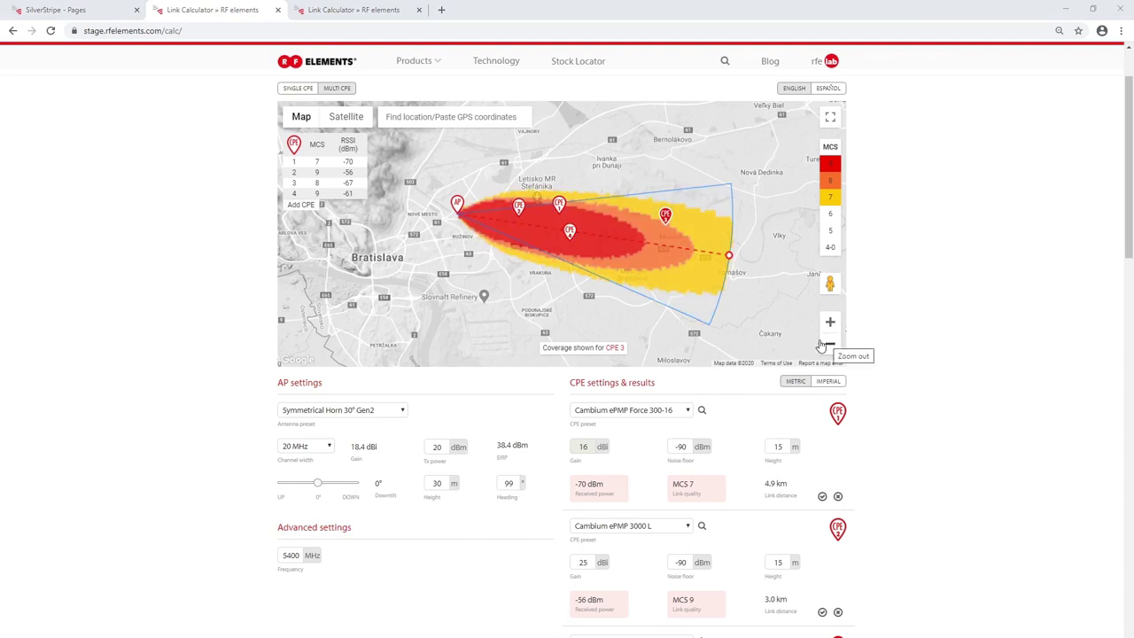
Add a fifth CPE inside the sector, landing at MCS 8 and -65 dBm
{"action": "left_click", "coordinate": [301, 207]}
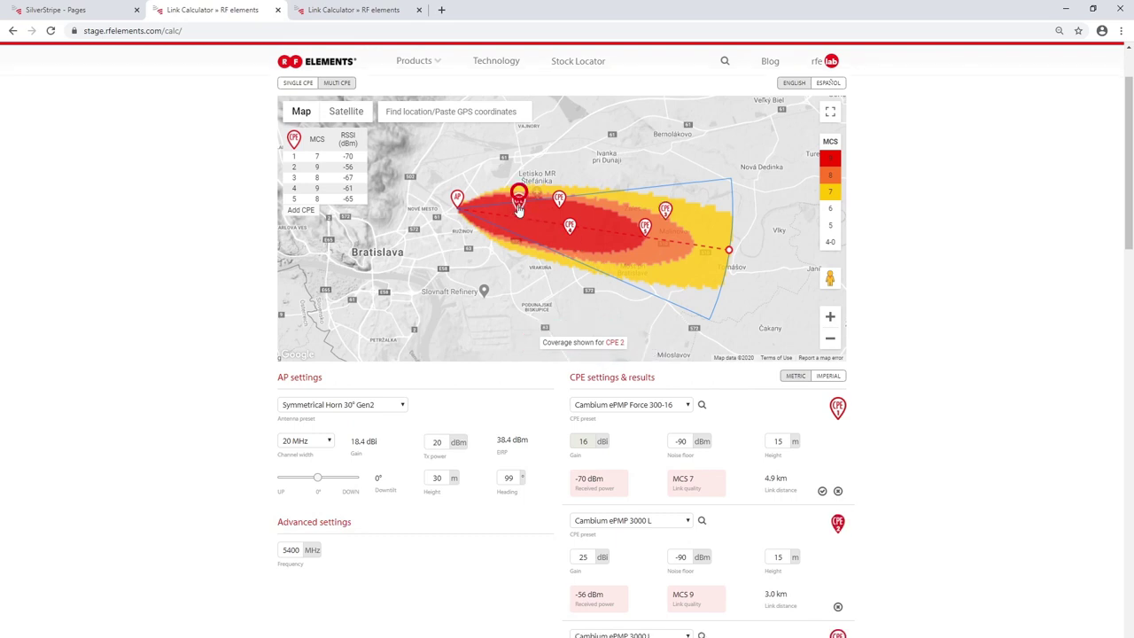
Cycle the coverage display through the CPE markers, ending on CPE 1, and expand the map full screen
{"action": "scroll", "coordinate": [549, 217], "scroll_direction": "down", "scroll_amount": 1}
{"action": "left_click", "coordinate": [570, 211]}
{"action": "left_click", "coordinate": [649, 214]}
{"action": "left_click", "coordinate": [570, 208]}
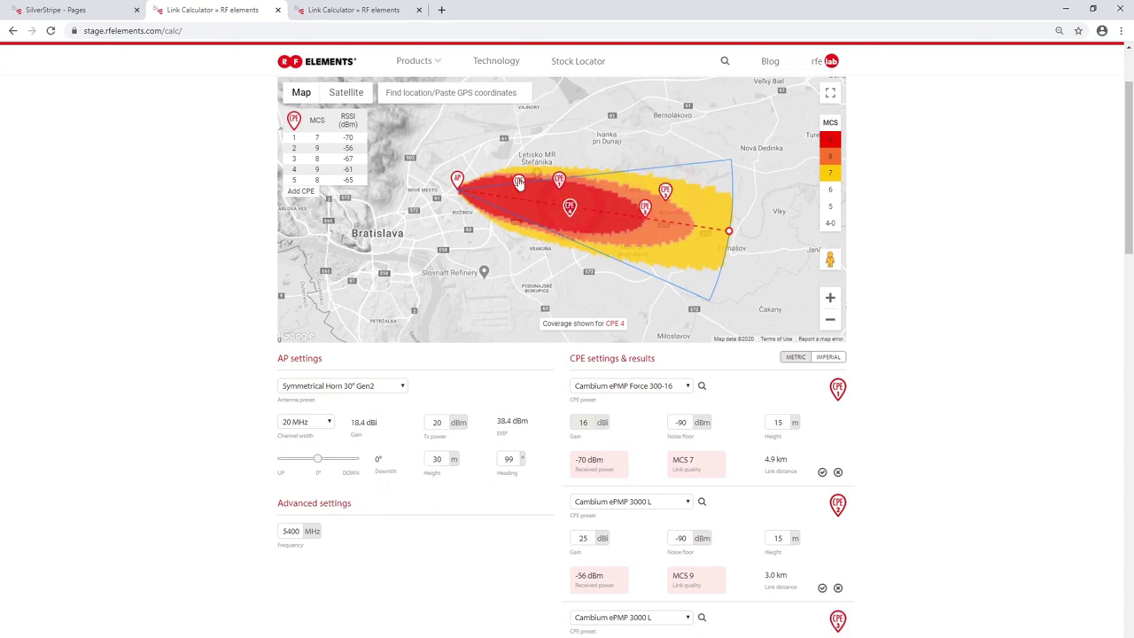
{"action": "left_click", "coordinate": [519, 182]}
{"action": "left_click", "coordinate": [666, 192]}
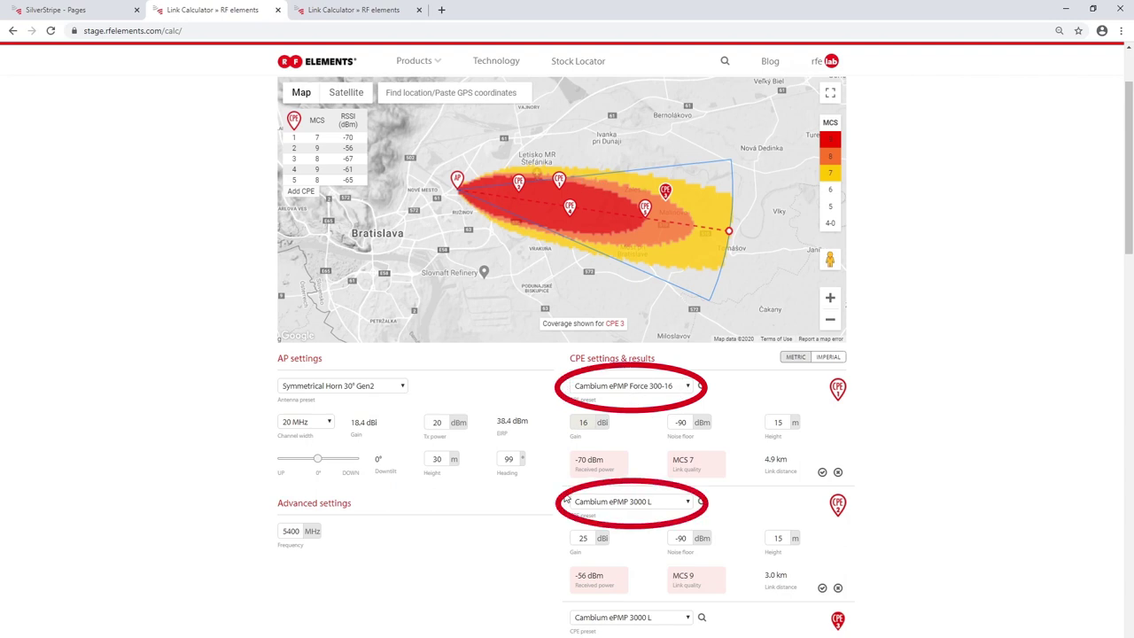
{"action": "left_click", "coordinate": [559, 180]}
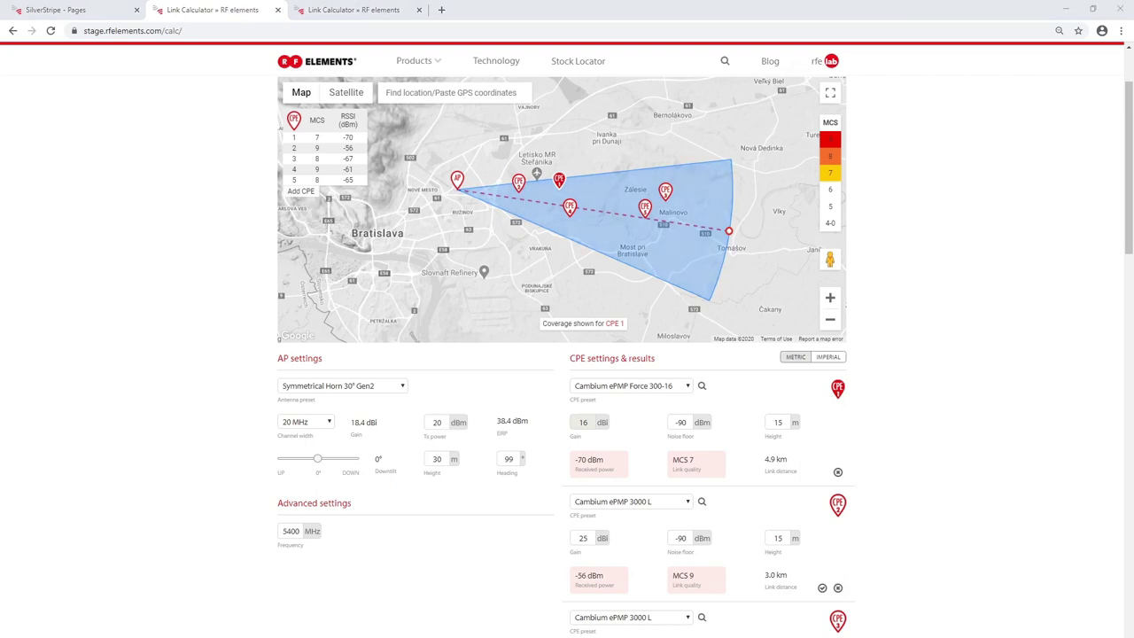
{"action": "left_click", "coordinate": [830, 93]}
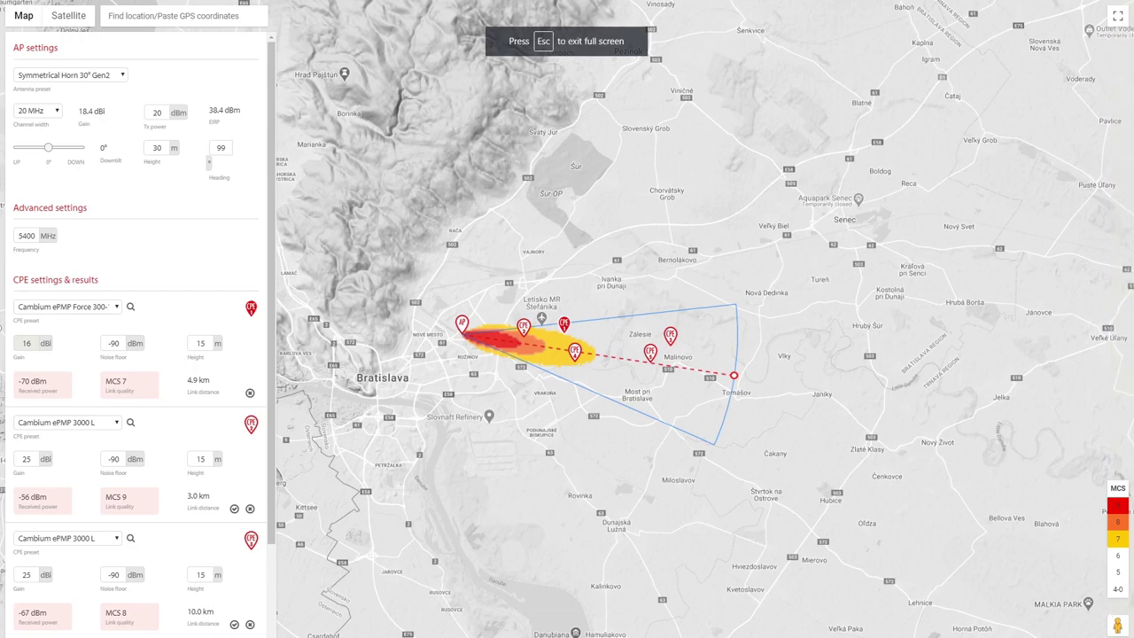
Leave the full-screen map and scroll down to the per-CPE settings and results
{"action": "scroll", "coordinate": [562, 353], "scroll_direction": "up", "scroll_amount": 1}
{"action": "scroll", "coordinate": [567, 346], "scroll_direction": "up", "scroll_amount": 1}
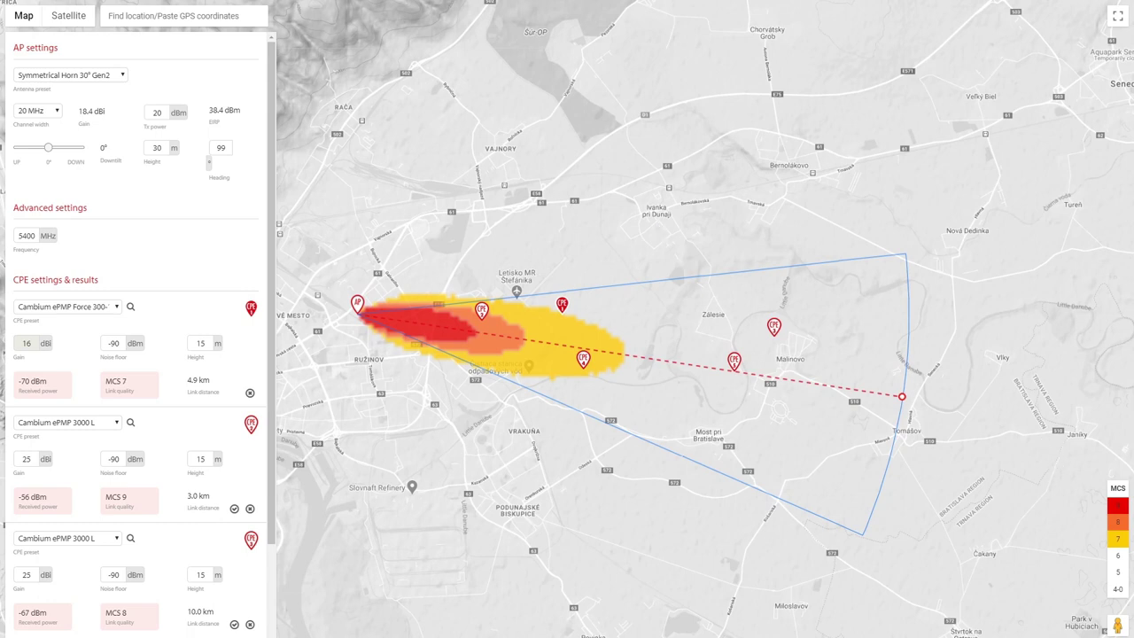
{"action": "left_click", "coordinate": [1116, 16]}
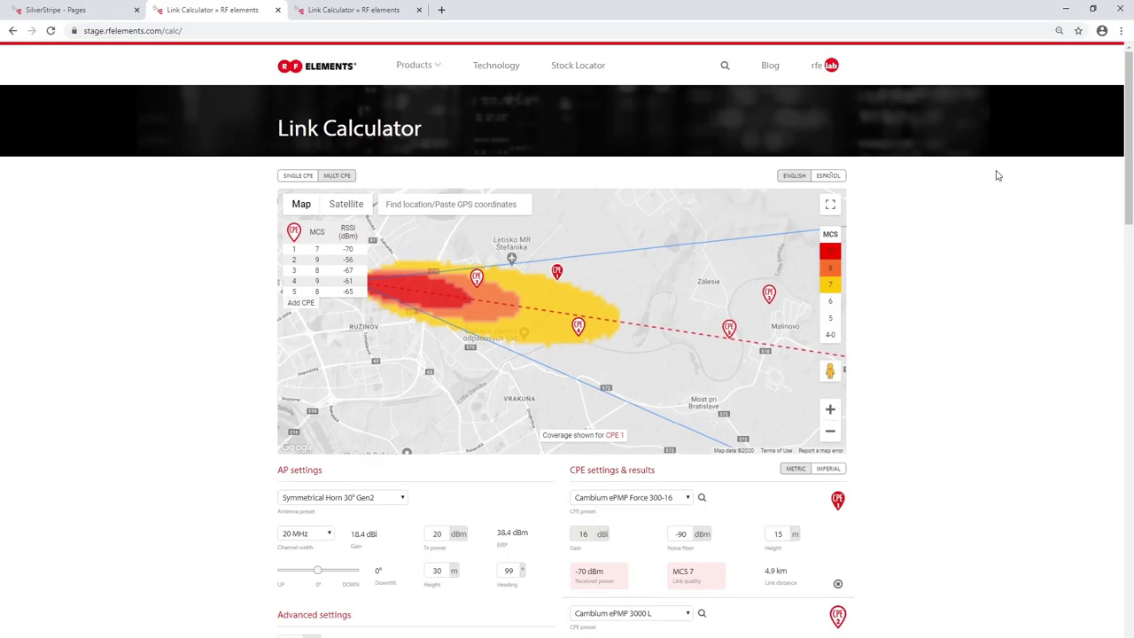
{"action": "scroll", "coordinate": [991, 368], "scroll_direction": "down", "scroll_amount": 10}
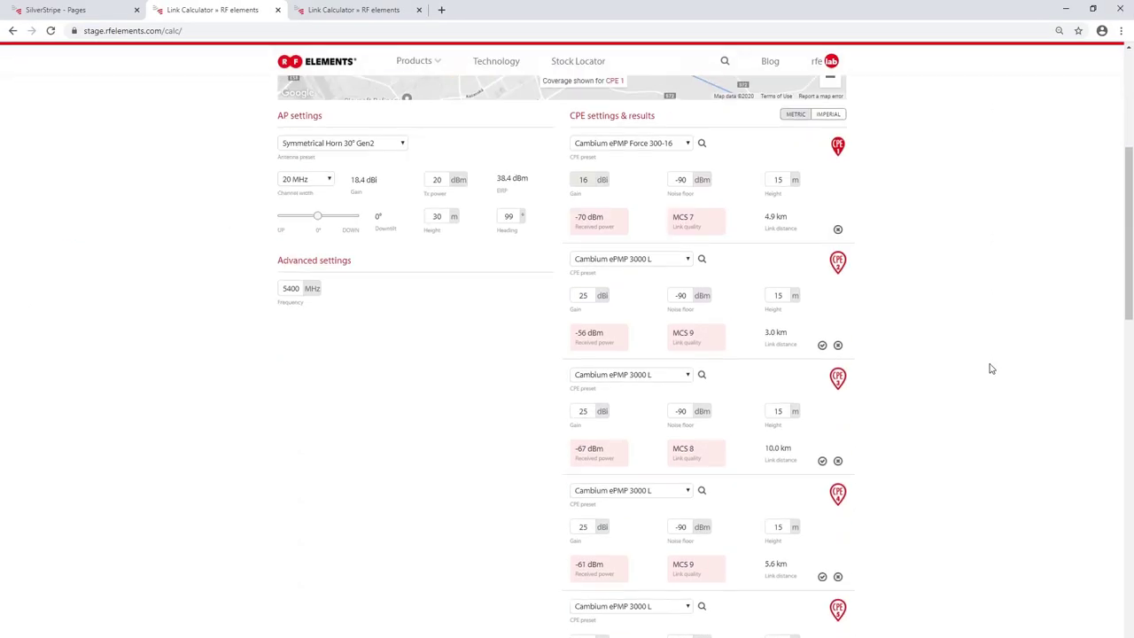